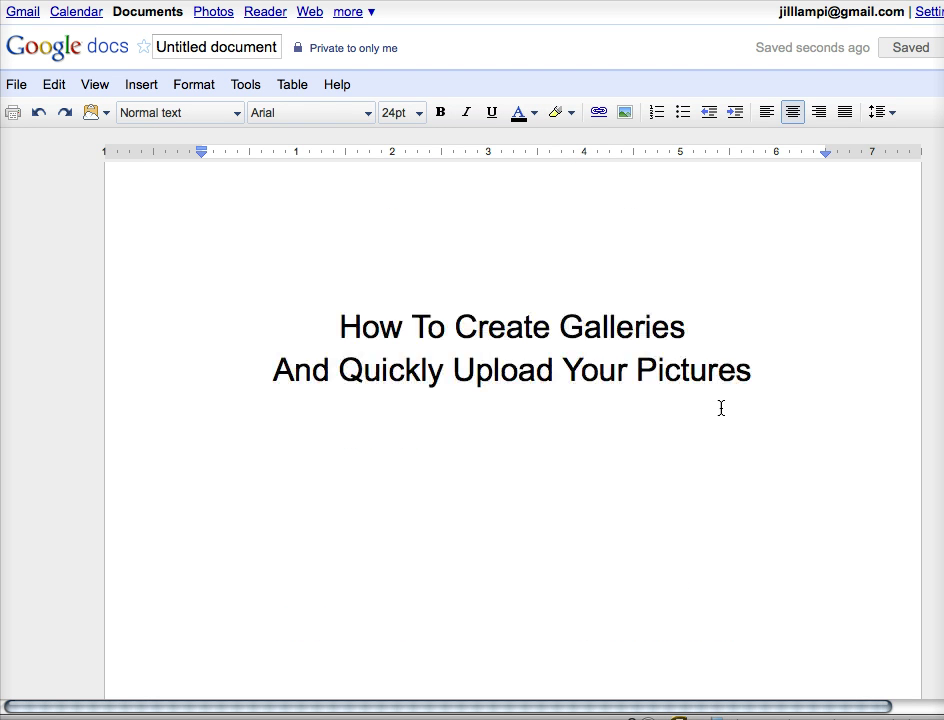
key(Return)
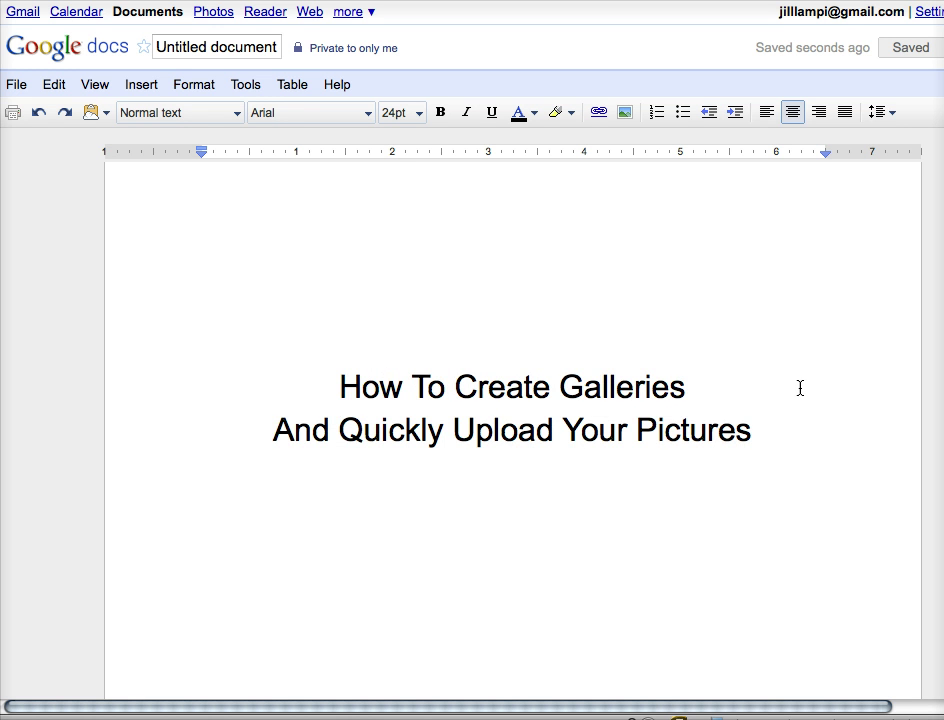
scroll(802, 385, down, 5)
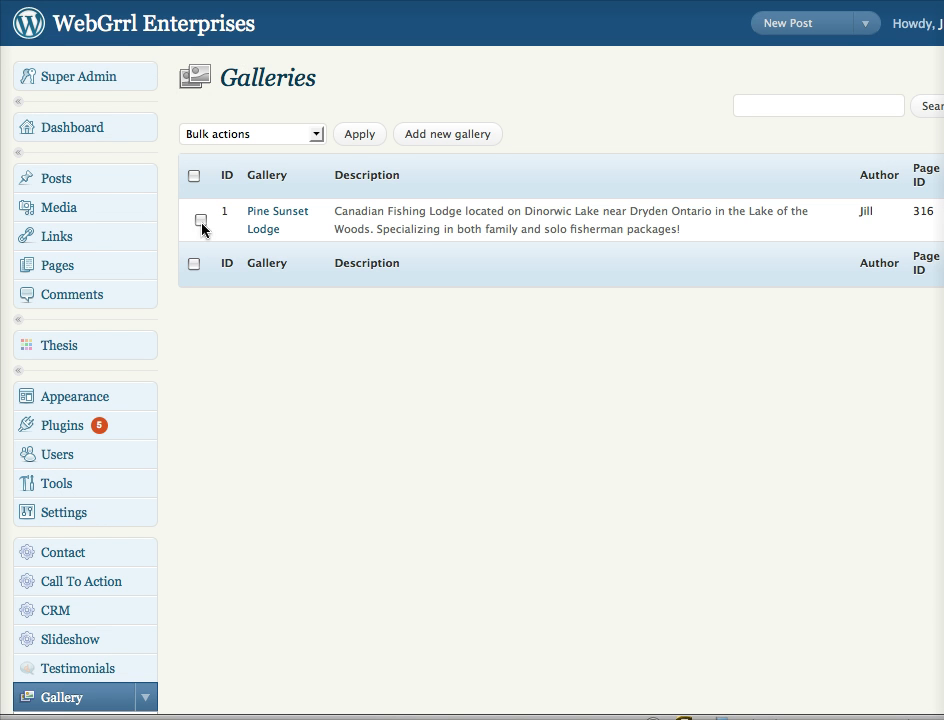
scroll(250, 503, down, 1)
scroll(250, 503, down, 5)
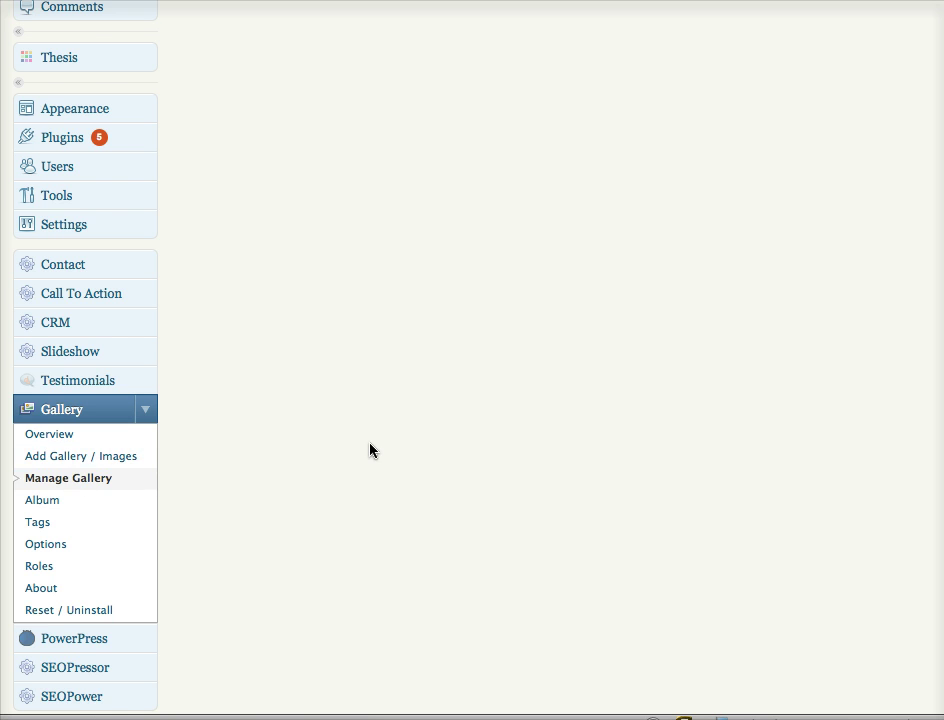
scroll(320, 397, up, 5)
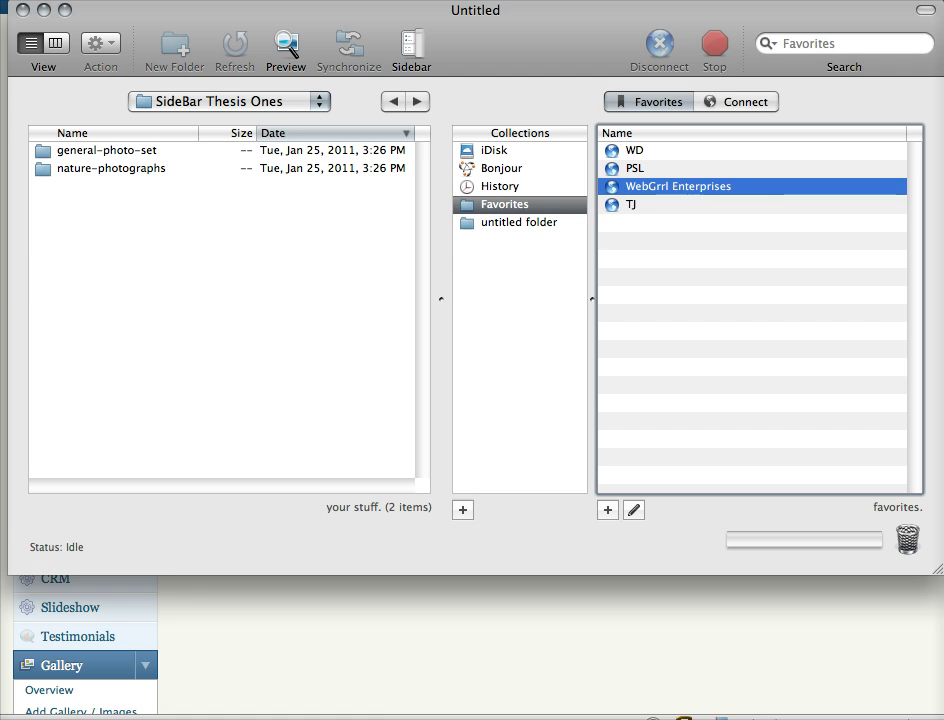
Create a new gallery named General Photo Set, matching the local general-photo-set folder
key(super+Tab)
click(435, 103)
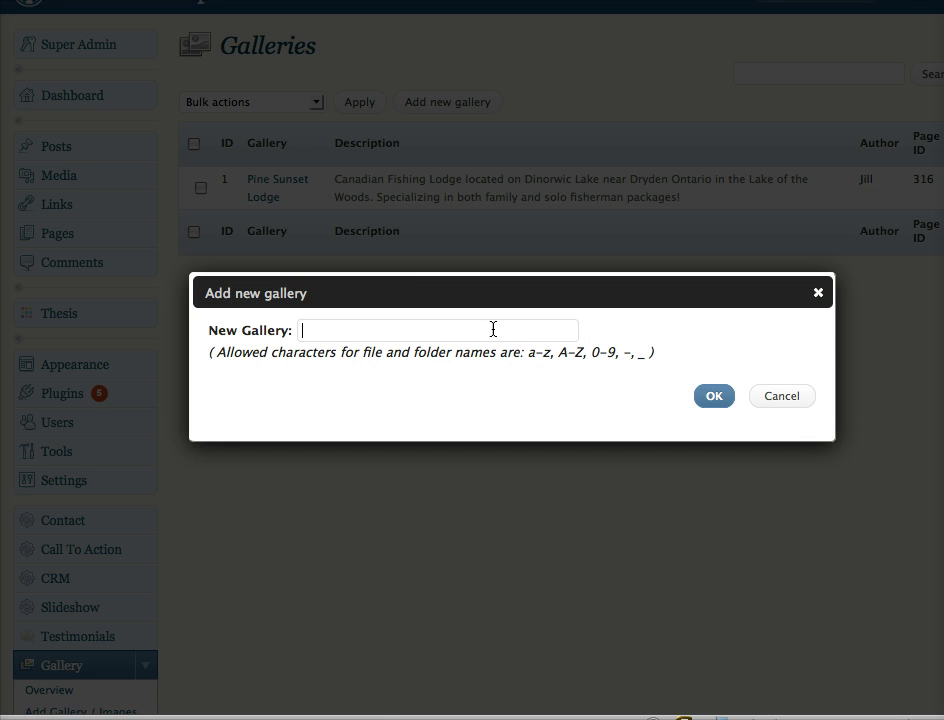
text(General Photo Set)
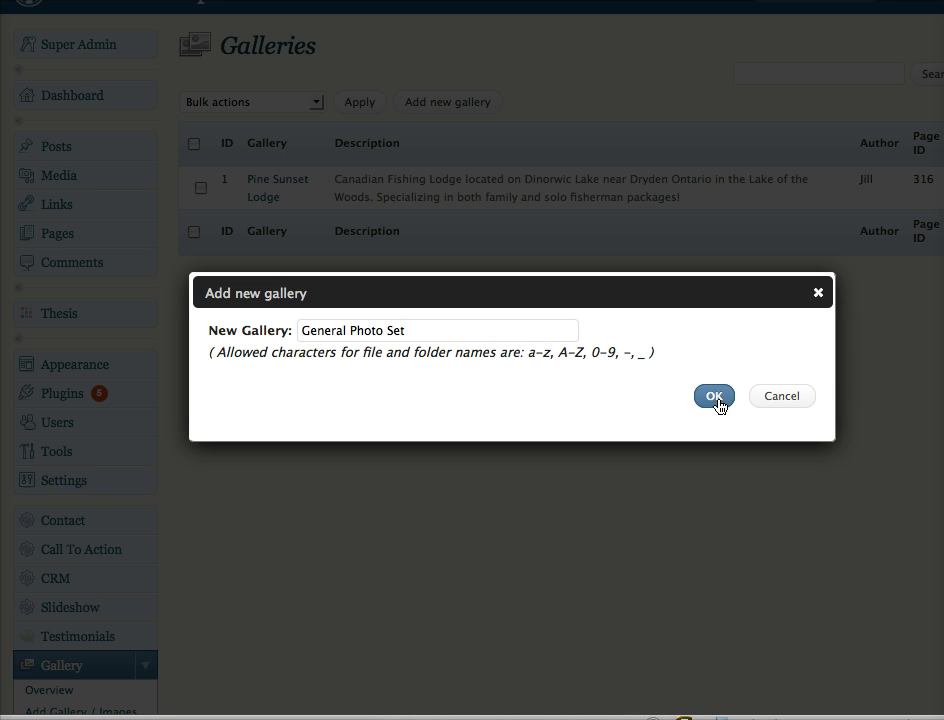
click(716, 398)
click(435, 332)
key(Return)
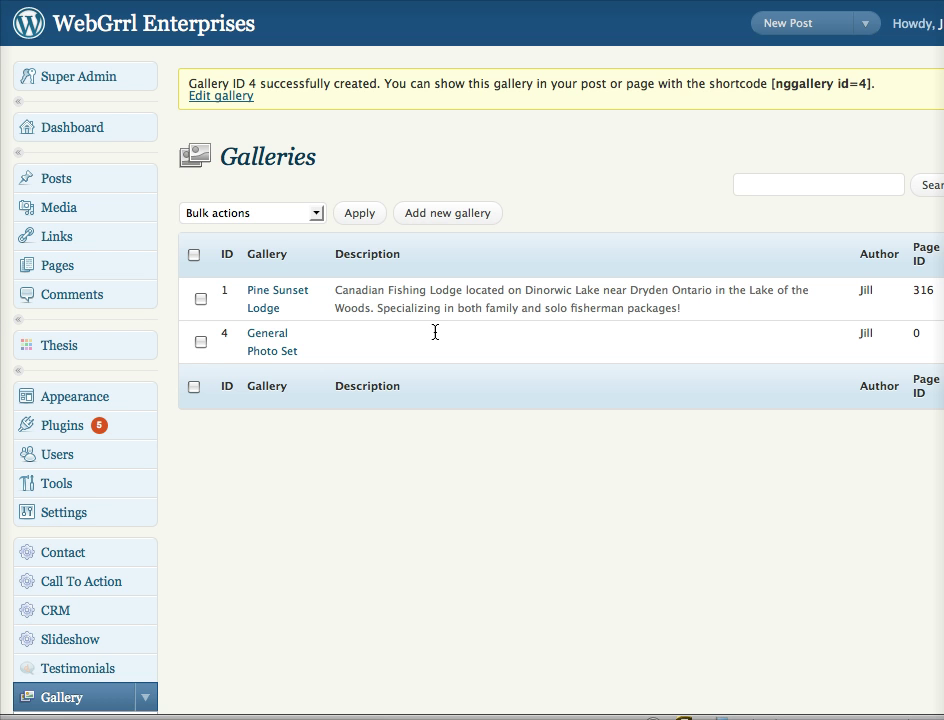
Create another gallery named Nature Photographs, checking its name against the local nature-photographs folder in the FTP client
click(424, 218)
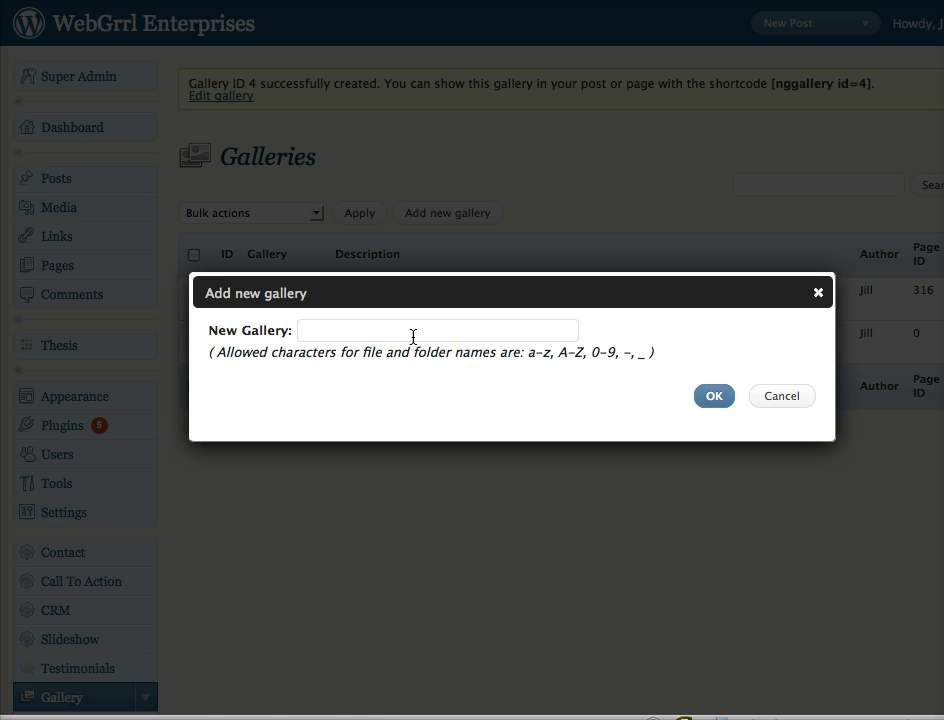
text(Nature Photographs)
key(super+Tab)
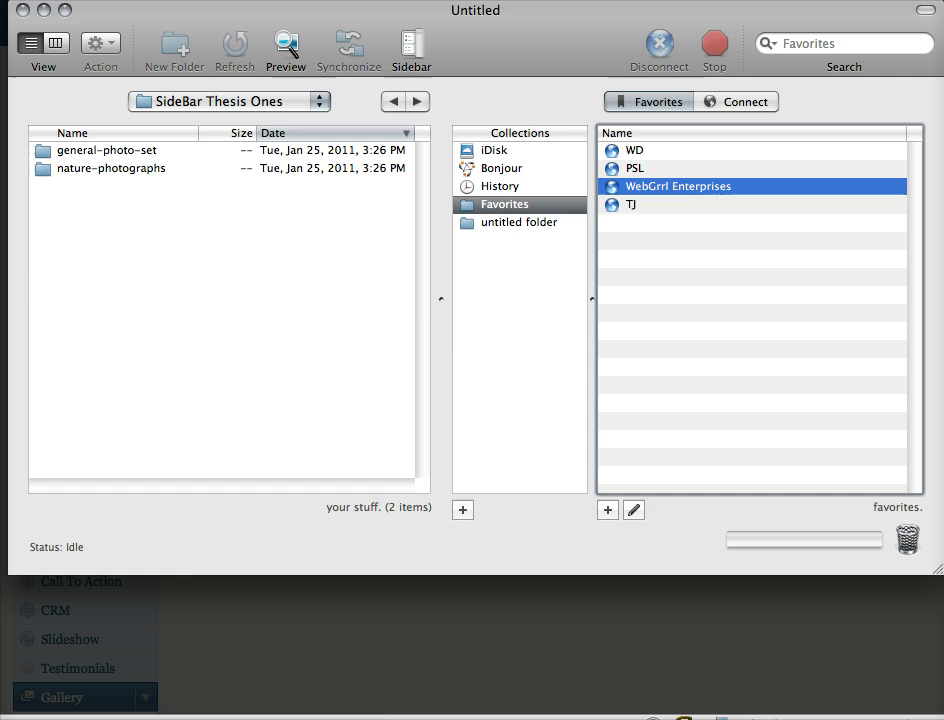
key(super+Tab)
click(713, 397)
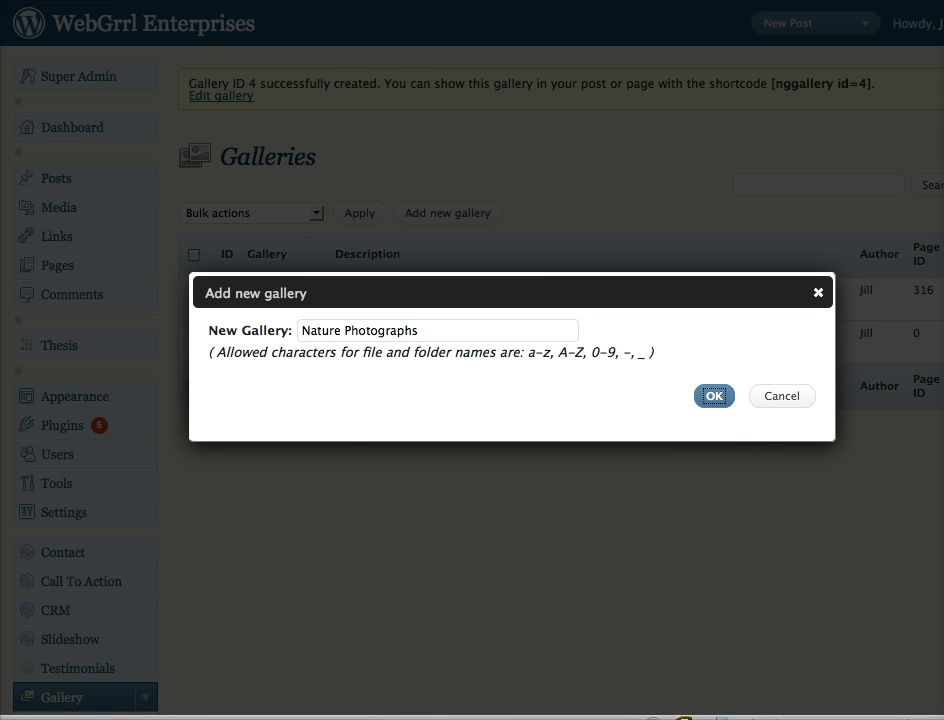
Switch to the FTP client, connect to the WebGrrl Enterprises favorite and open the server's wp-content/gallery folder
key(super+Tab)
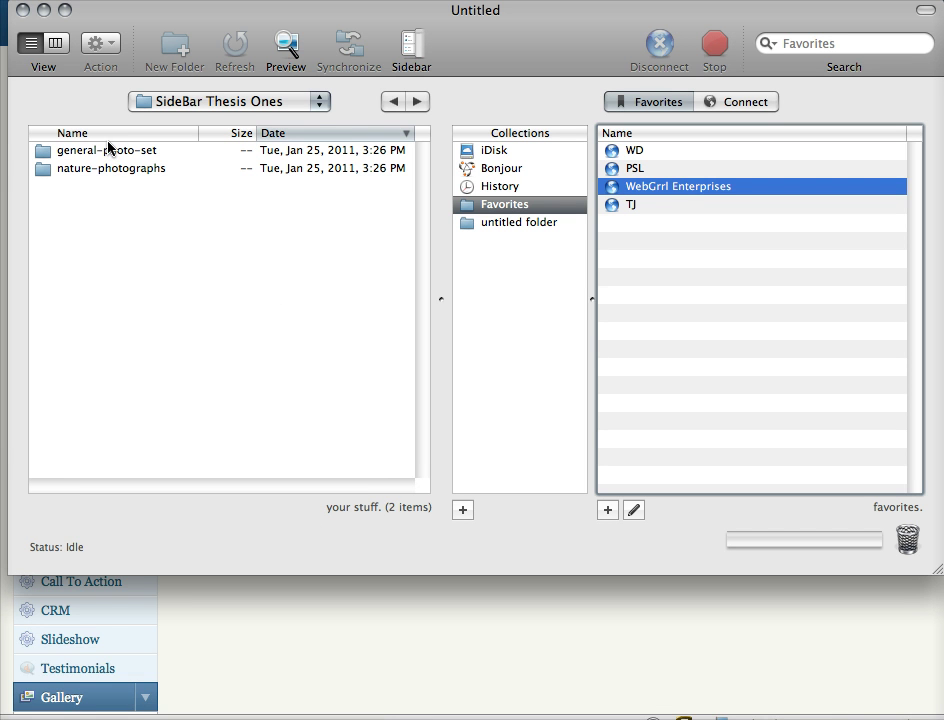
double_click(666, 186)
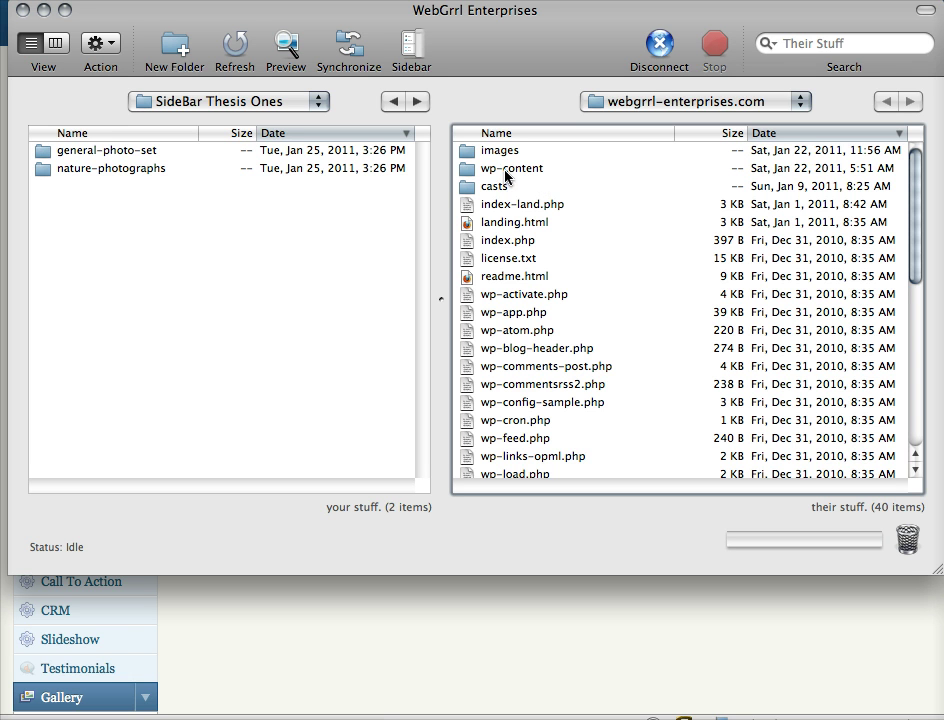
double_click(531, 170)
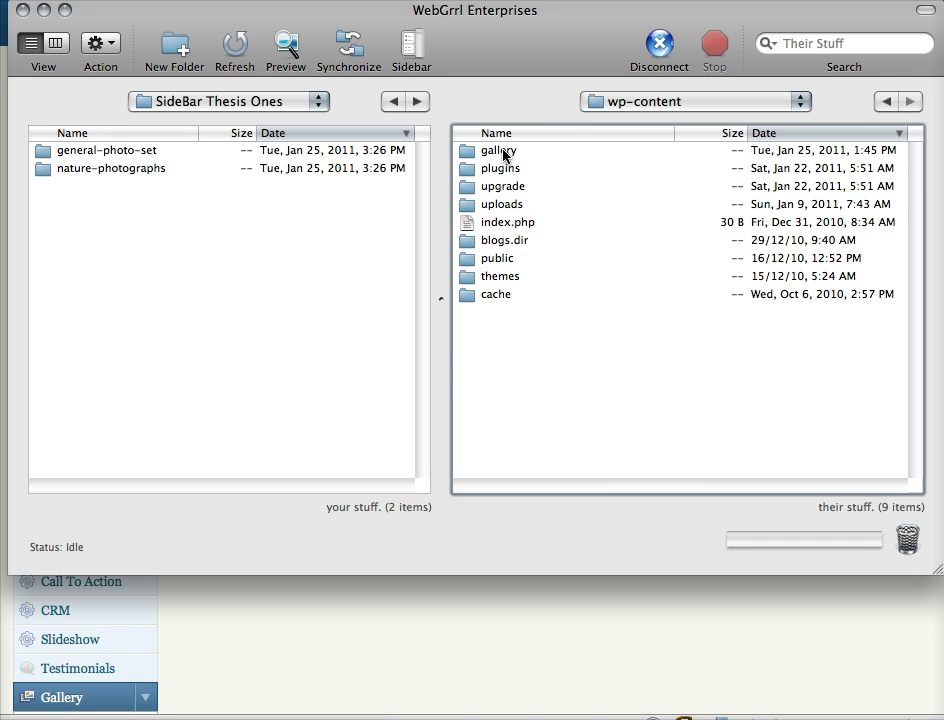
double_click(503, 152)
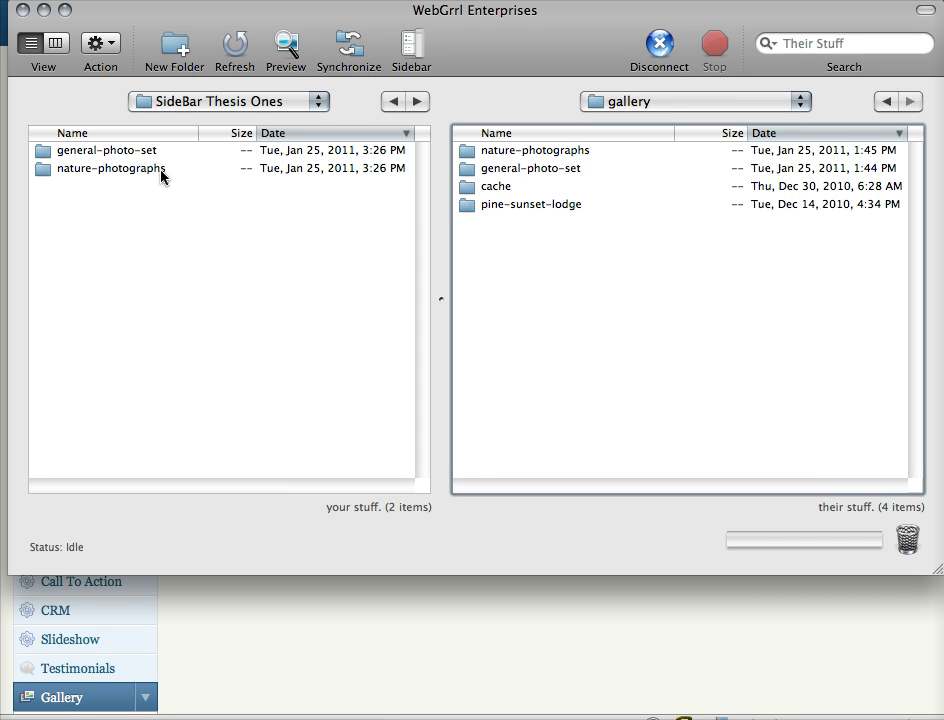
Upload the five JPG images from the local nature-photographs folder to the server's nature-photographs gallery folder
double_click(575, 151)
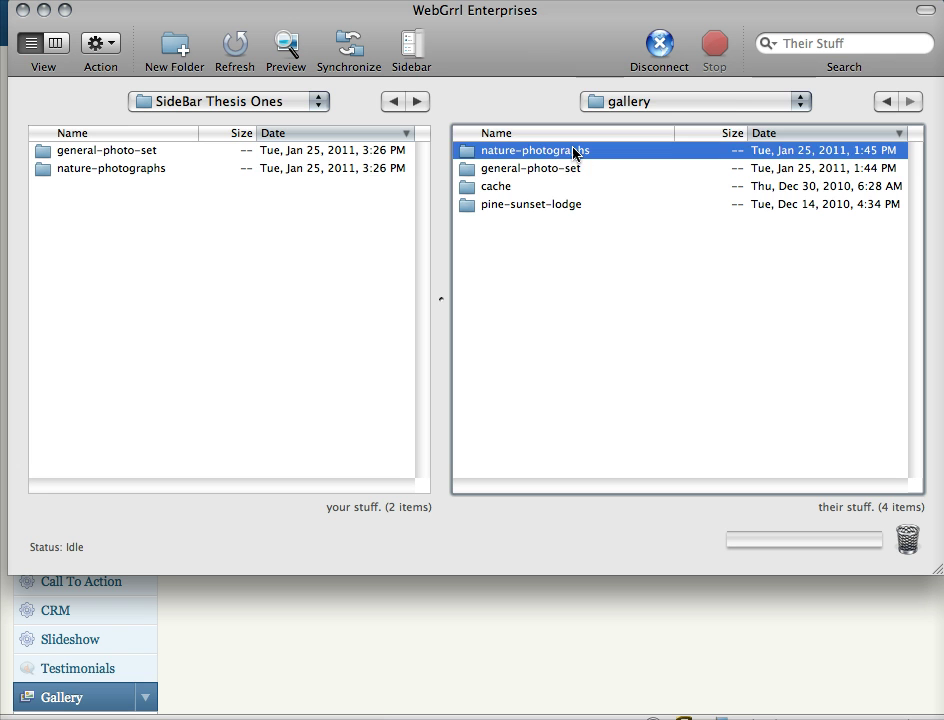
double_click(145, 169)
click(147, 170)
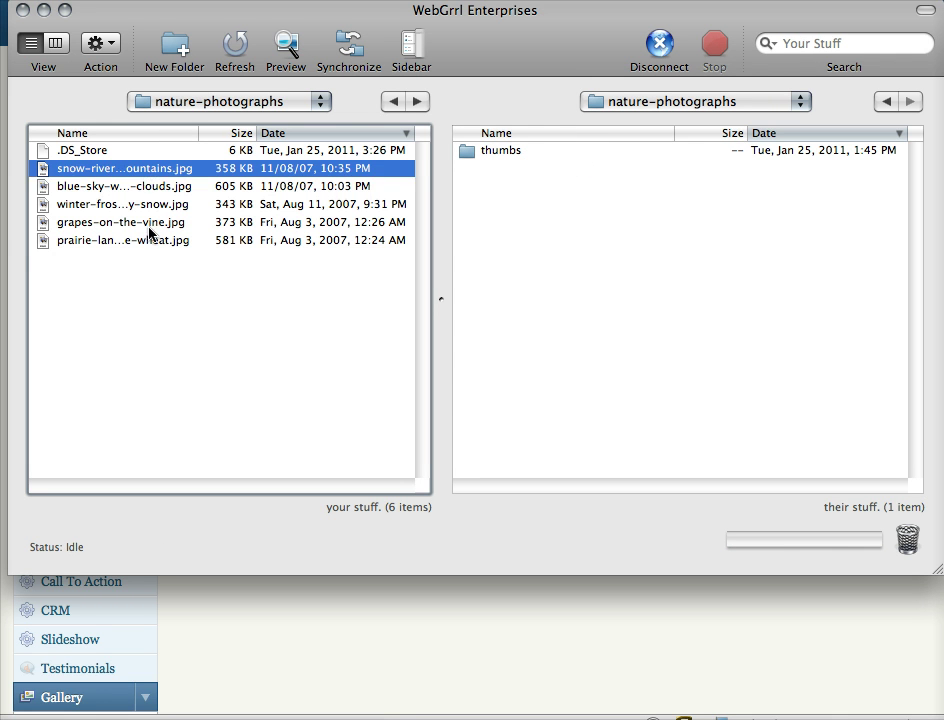
key(shift+Down)
key(shift+Down)
key(shift+Down)
key(shift+Down)
drag(101, 176, 505, 205)
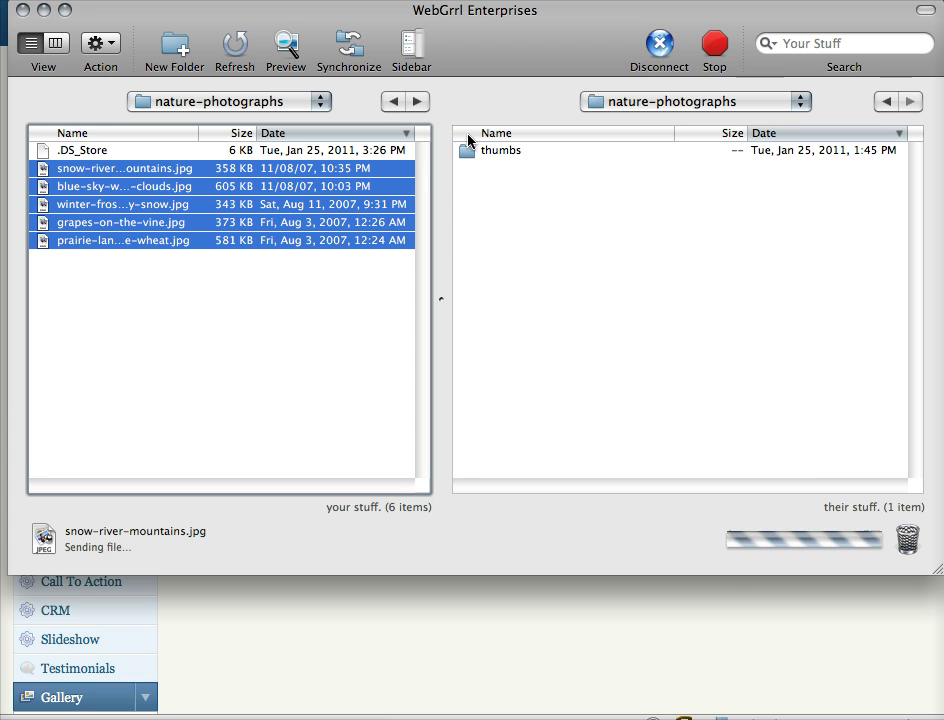
Upload sample-1.jpg through sample-5.jpg from the local general-photo-set folder to the server's matching gallery folder
click(394, 101)
click(803, 103)
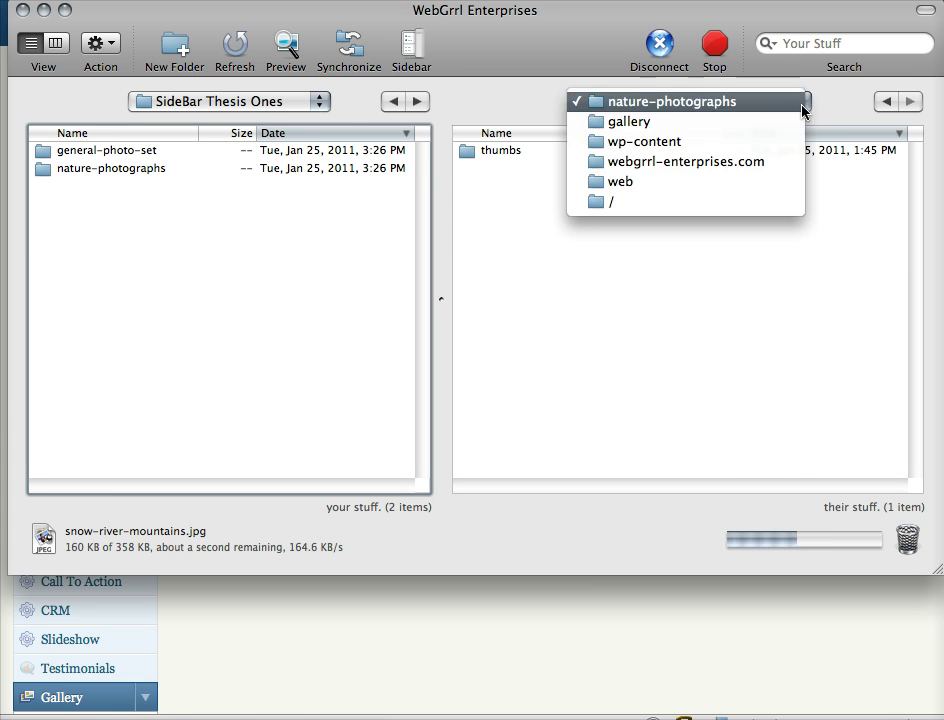
click(720, 121)
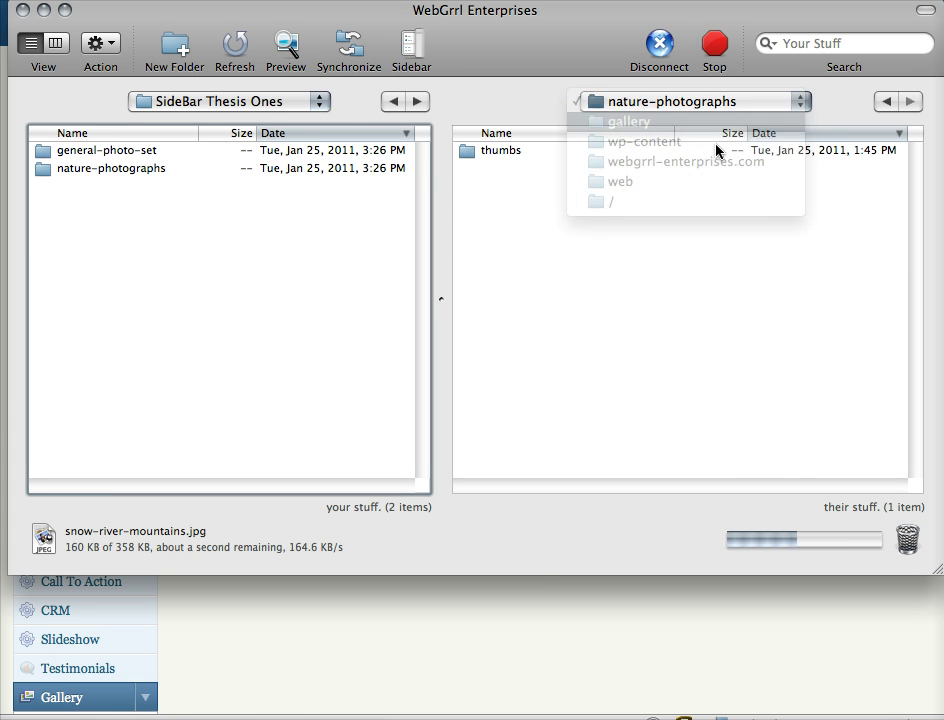
click(489, 177)
double_click(489, 177)
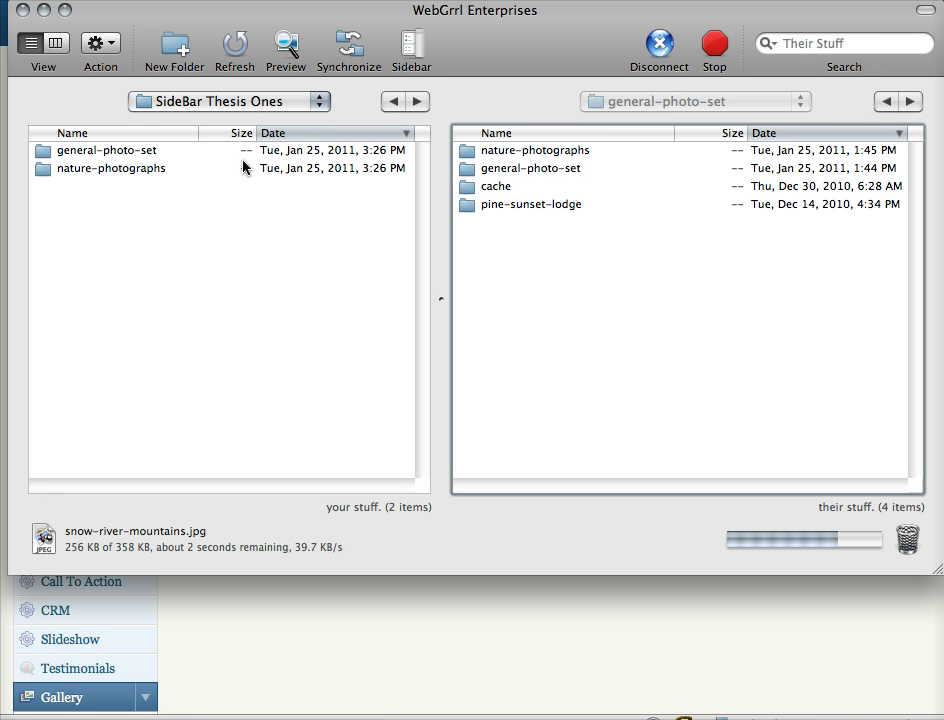
double_click(108, 150)
click(97, 170)
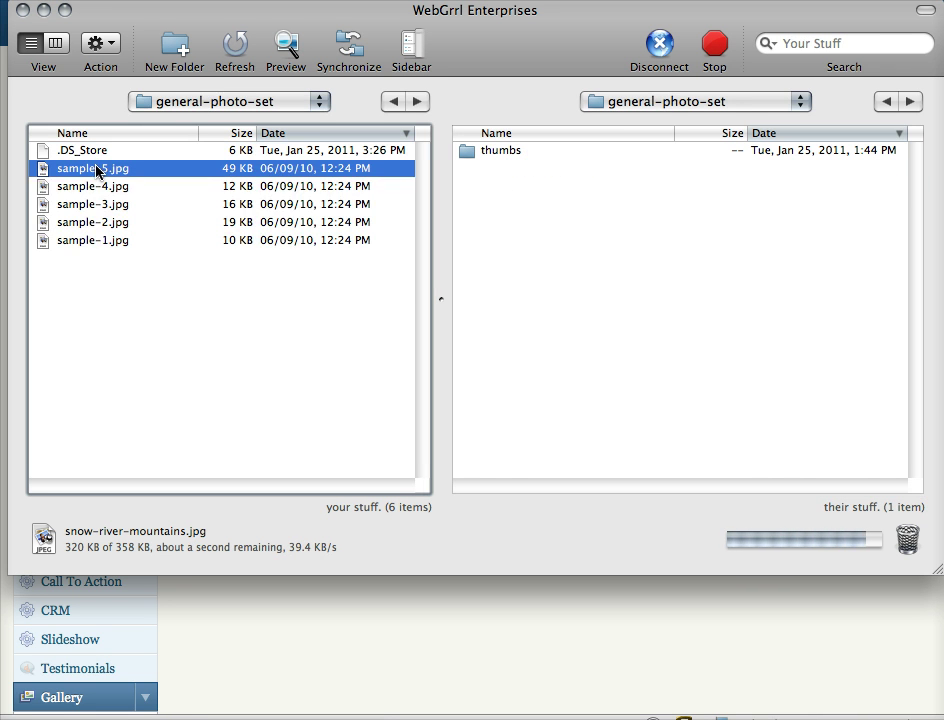
shift+click(95, 242)
drag(50, 170, 592, 263)
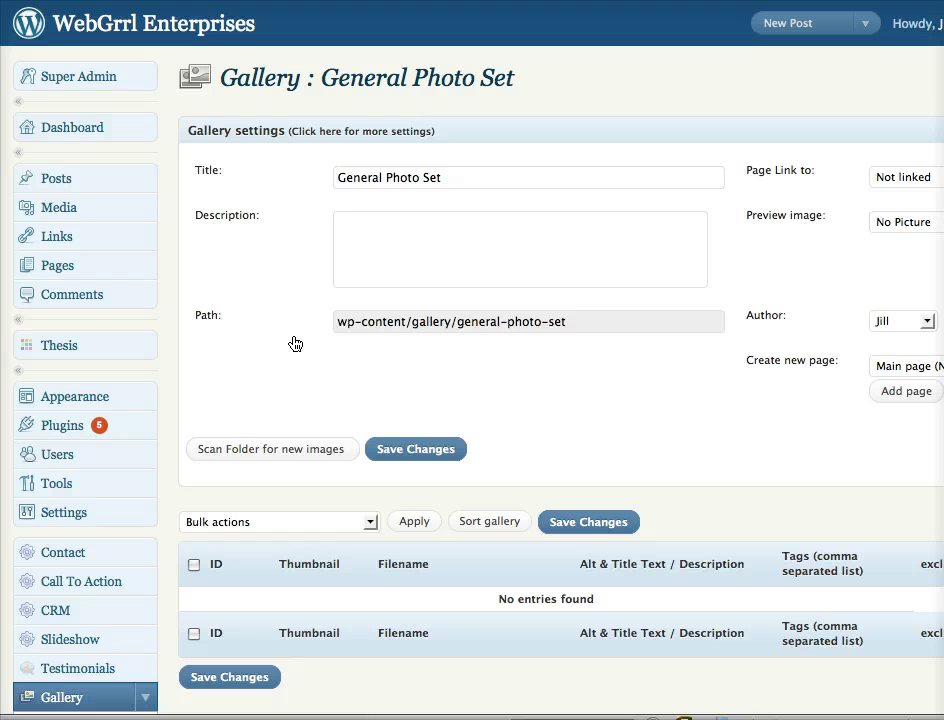
Scan the General Photo Set gallery's folder for new images to import the uploaded pictures
click(285, 454)
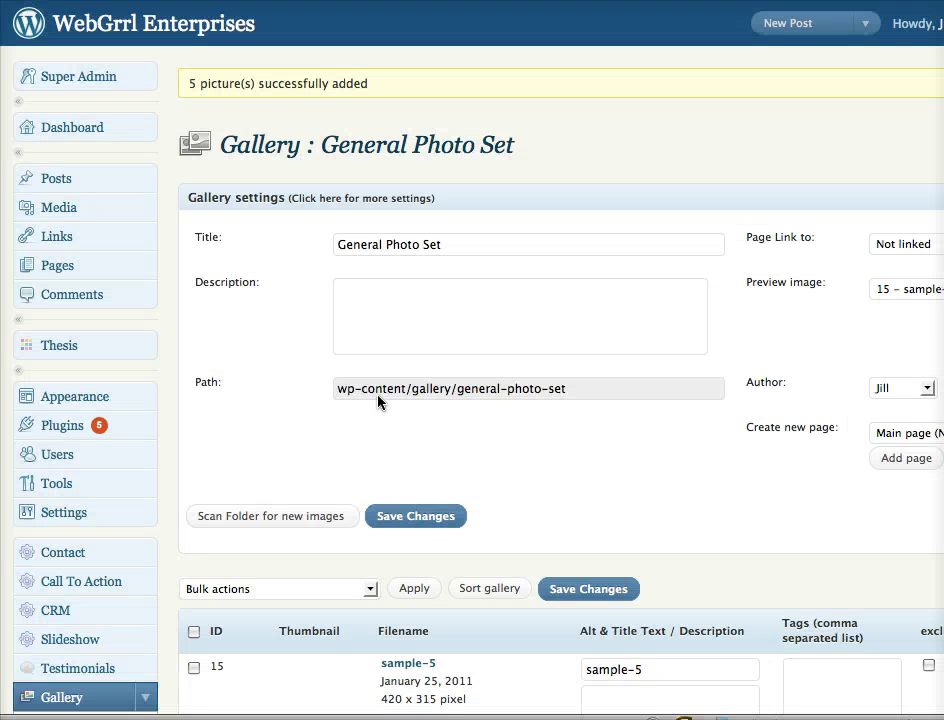
Review the General Photo Set gallery's image list, checking the thumbnails, filenames and title fields of the imported pictures
scroll(378, 400, down, 5)
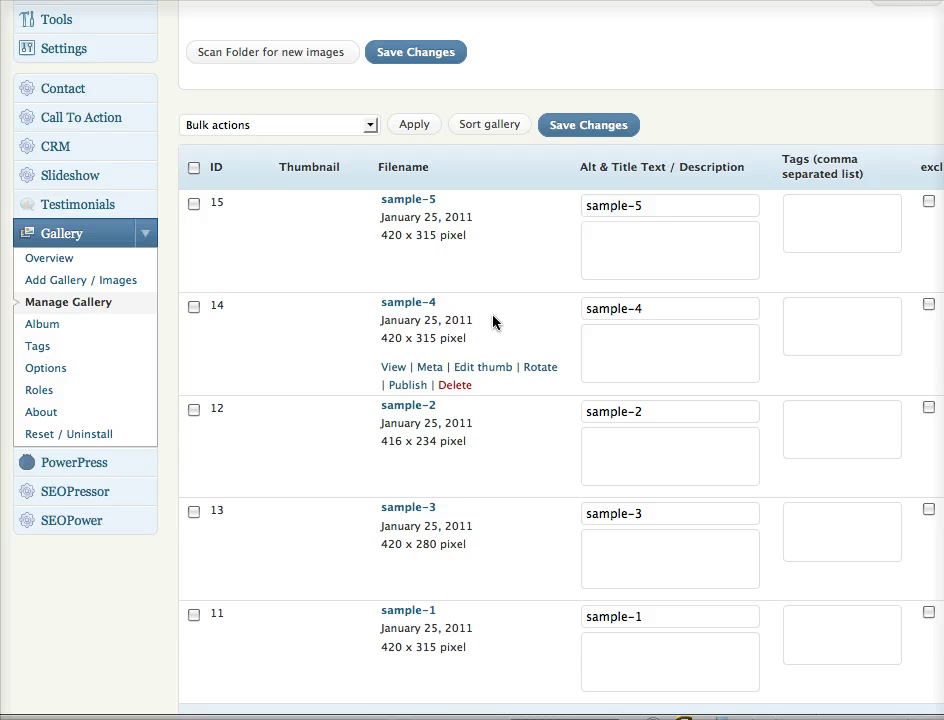
scroll(493, 321, up, 5)
scroll(493, 321, down, 6)
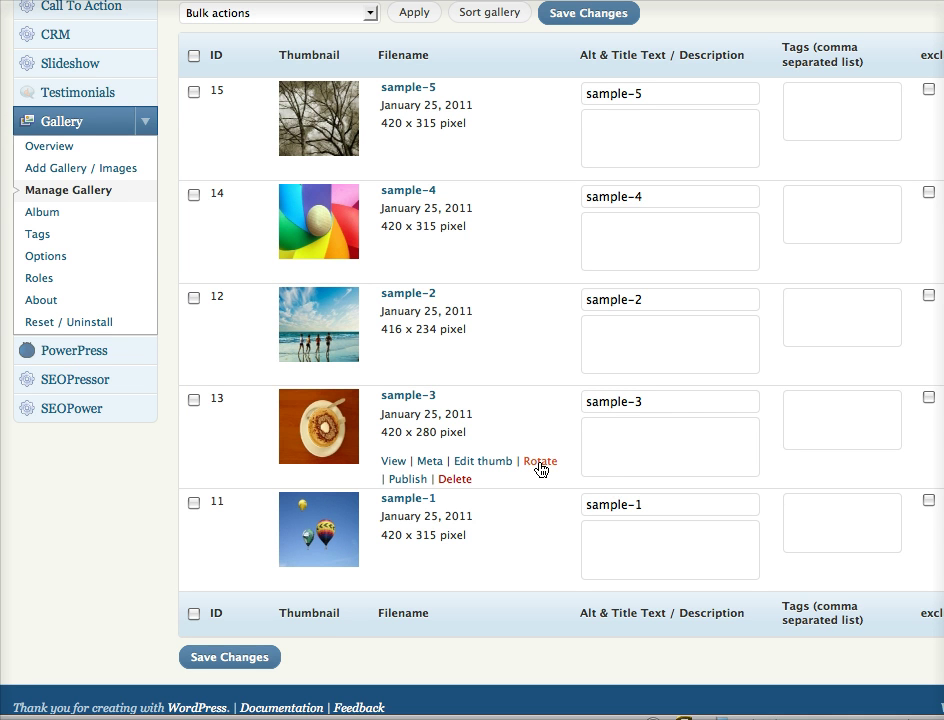
scroll(540, 469, up, 5)
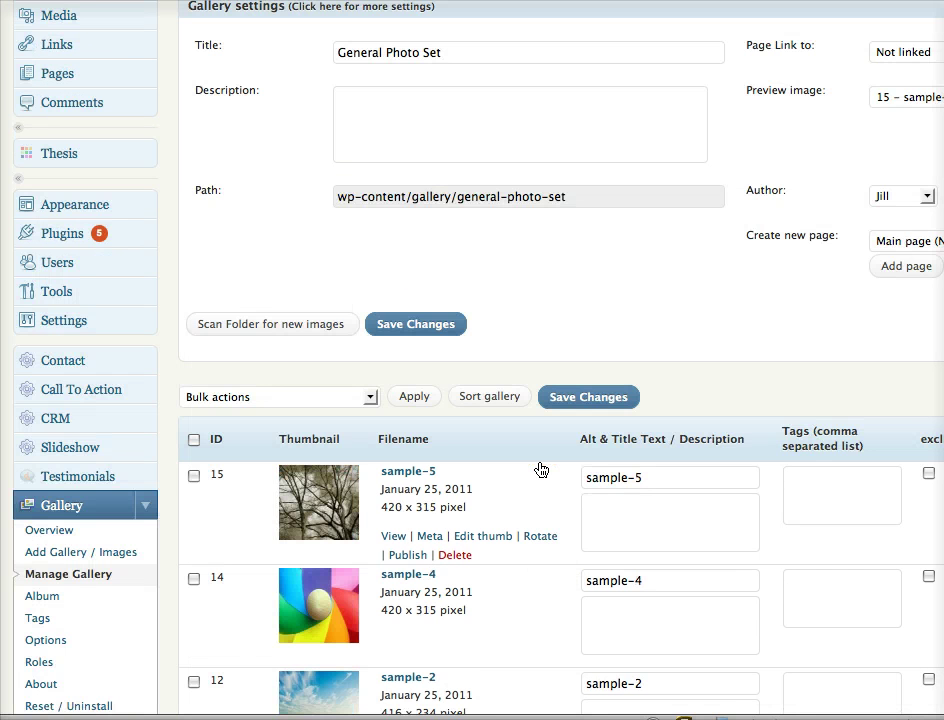
scroll(540, 469, up, 3)
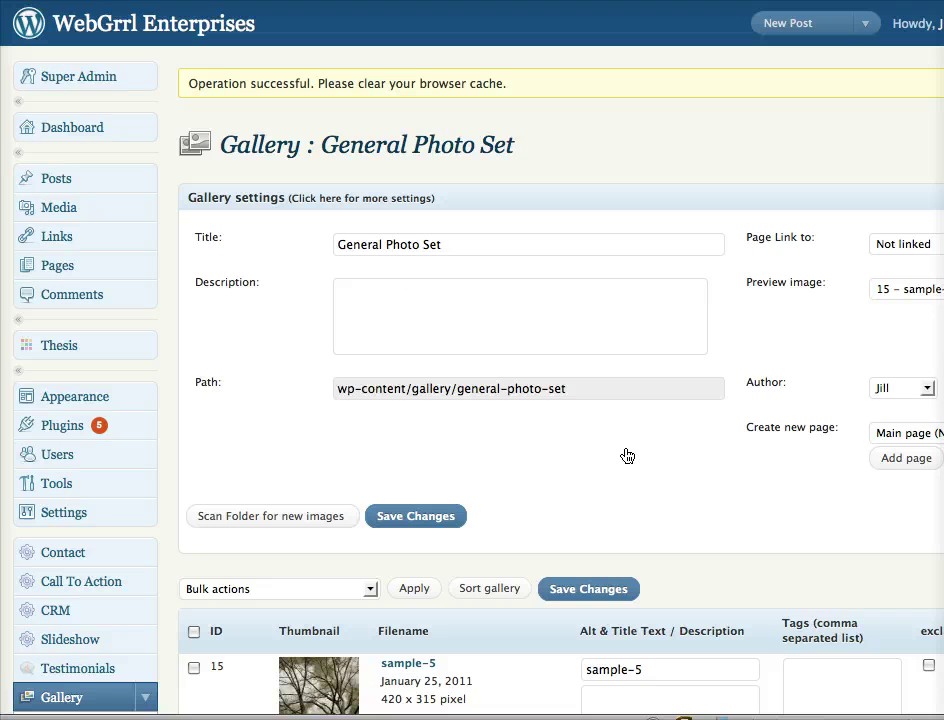
scroll(627, 456, down, 3)
scroll(660, 440, down, 5)
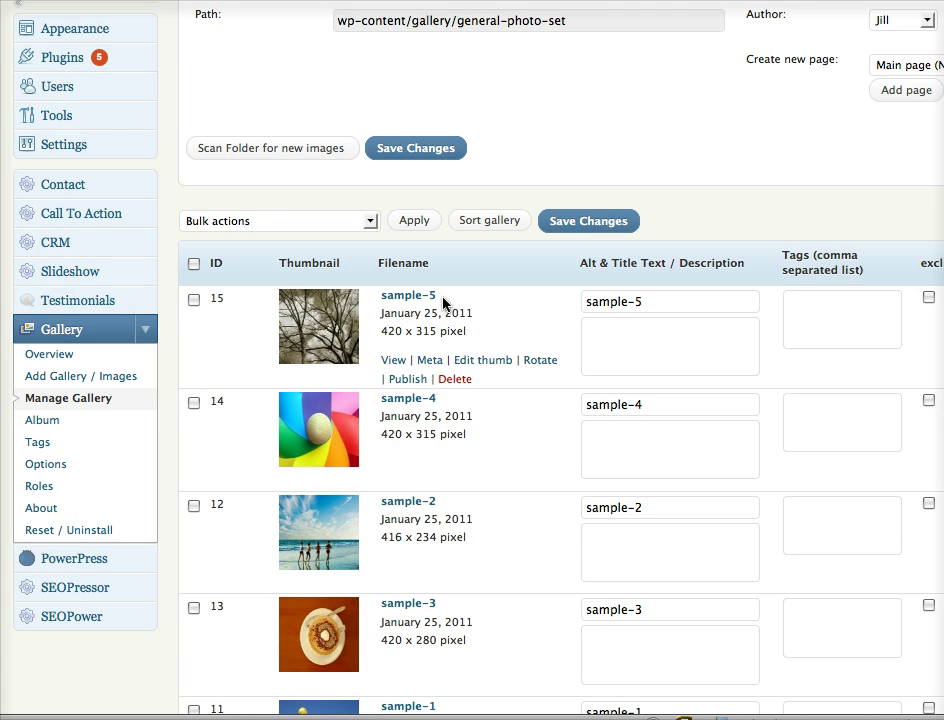
scroll(504, 510, down, 5)
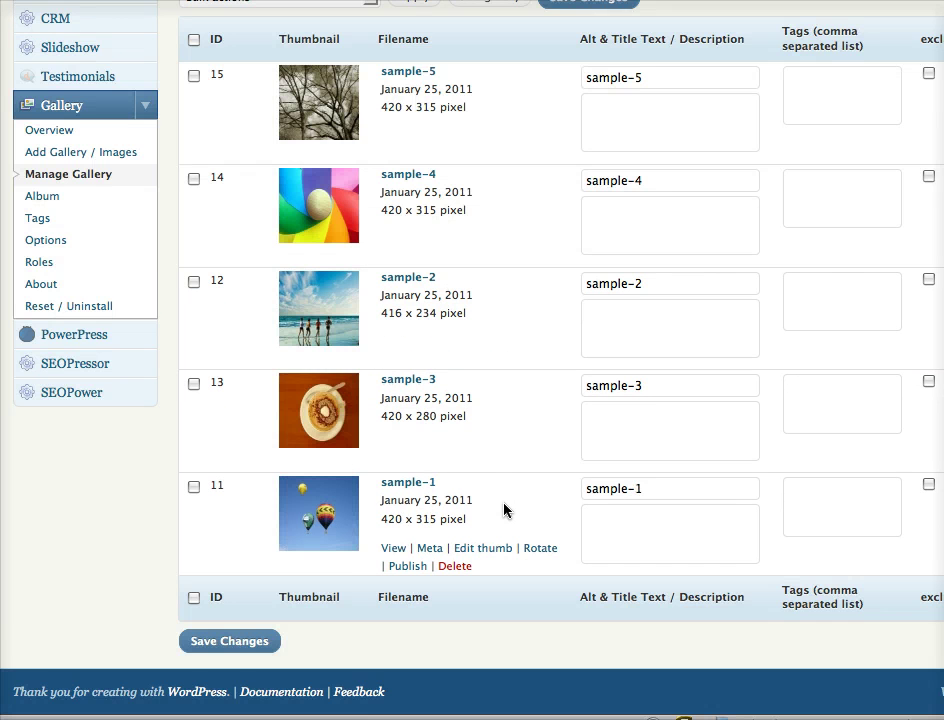
scroll(505, 510, up, 12)
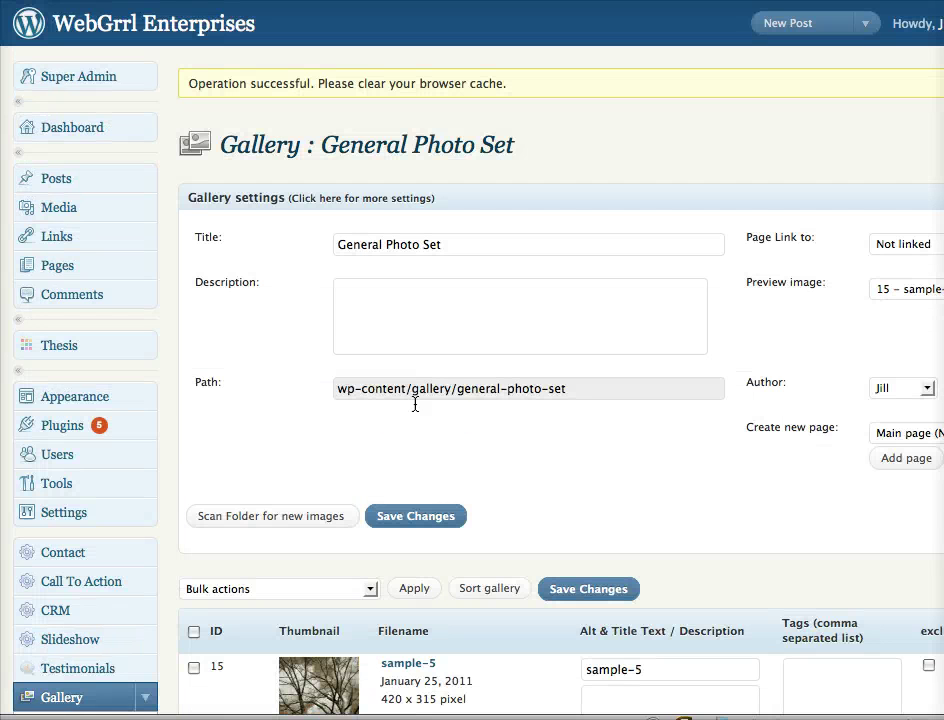